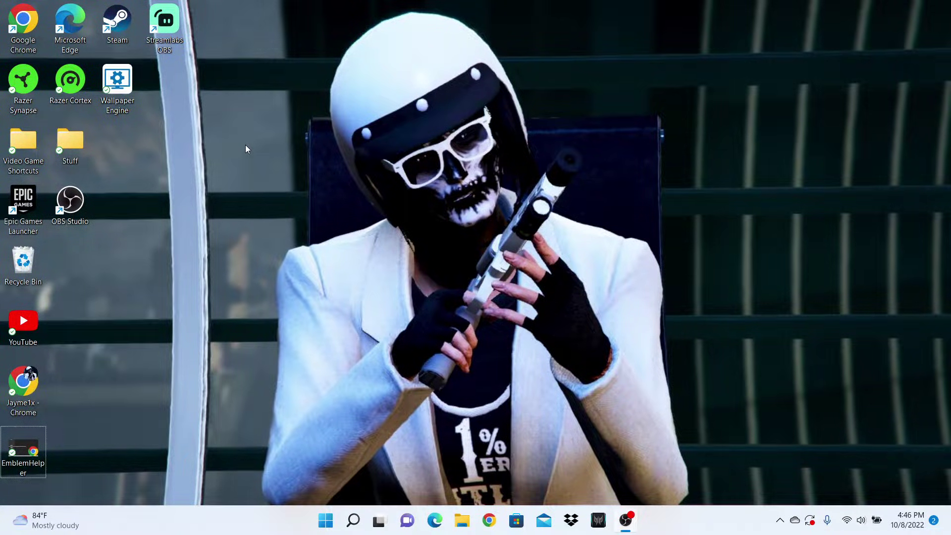
# Launch Emblem Helper and import the photo Jayme1x Pic 2.png
pyautogui.click(23, 470)
pyautogui.doubleClick(19, 448)
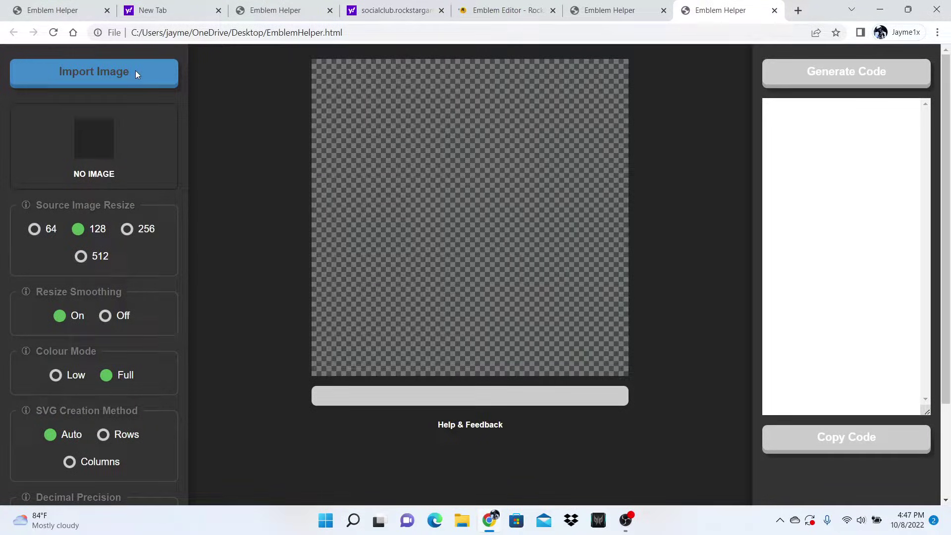
pyautogui.click(138, 73)
pyautogui.click(287, 178)
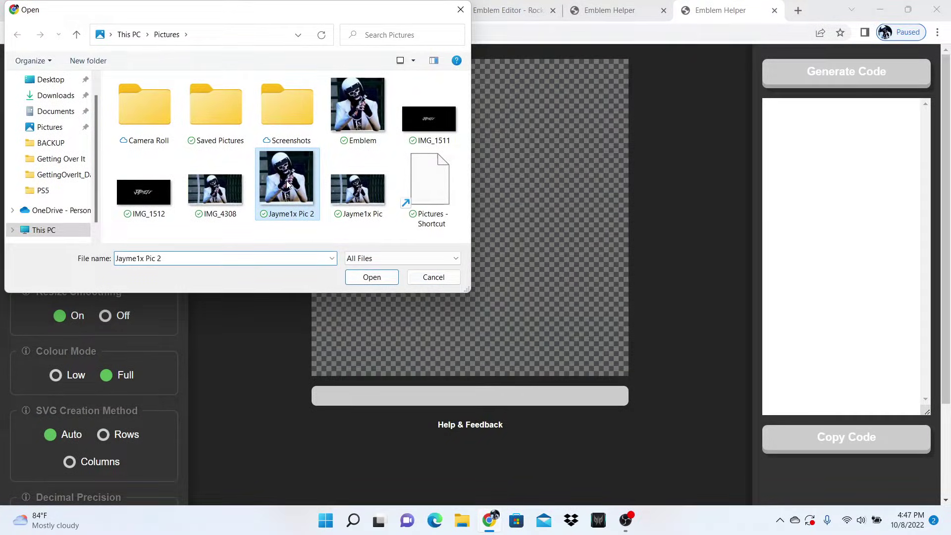
pyautogui.click(371, 282)
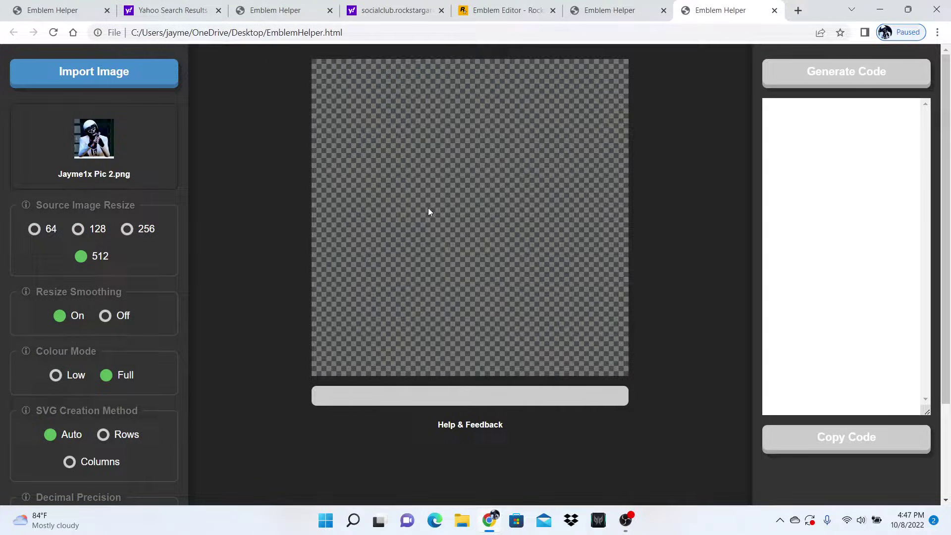
# Create the emblem preview at 512 size, rated Too Expensive at 21,683,984 / 1,280,000
pyautogui.scroll(-1, 199, 220)
pyautogui.scroll(-2, 198, 219)
pyautogui.click(103, 483)
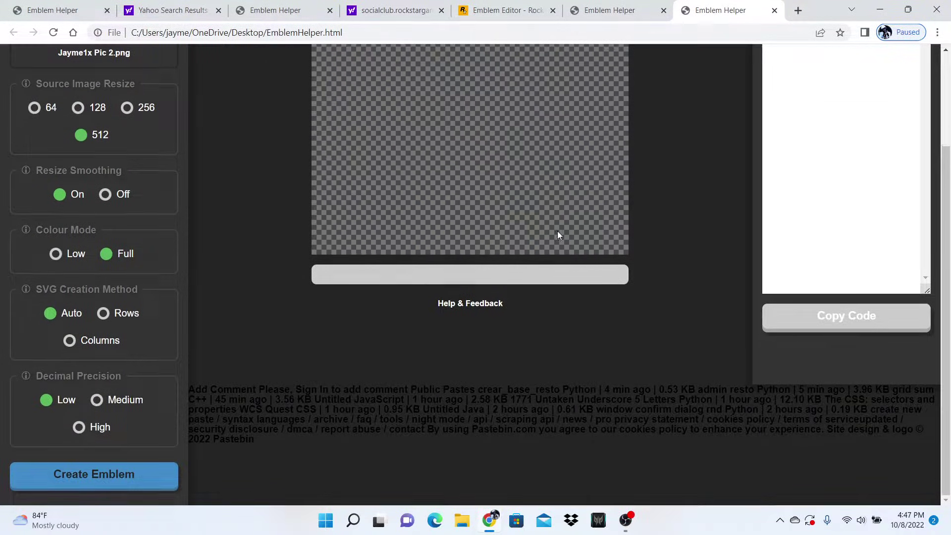
pyautogui.scroll(3, 541, 223)
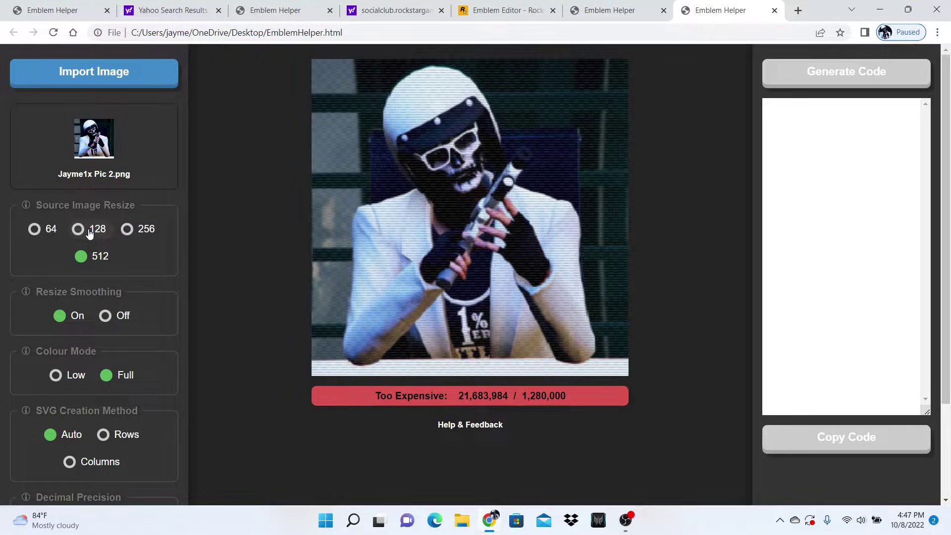
# Rebuild the emblem at 128 resize with Low colour mode, then generate and copy its code
pyautogui.click(90, 231)
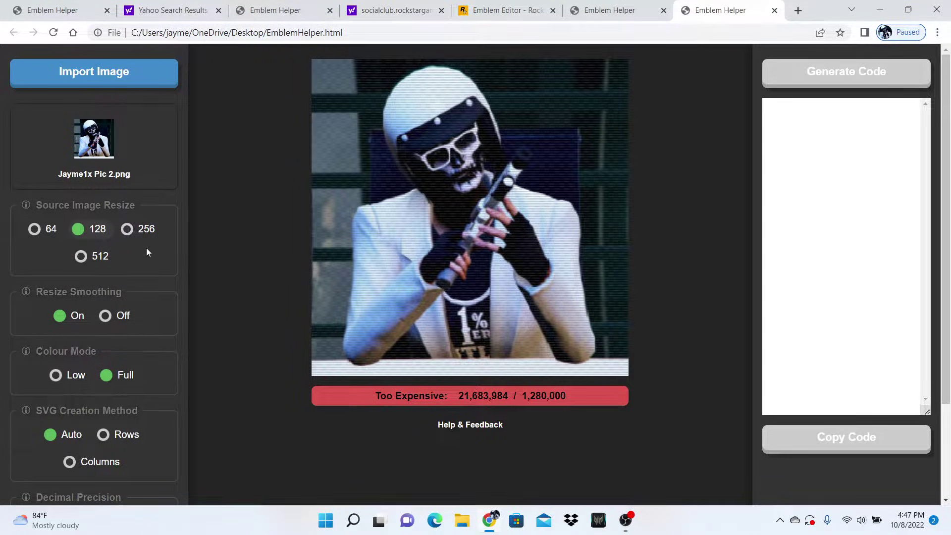
pyautogui.click(62, 377)
pyautogui.scroll(-2, 144, 310)
pyautogui.click(114, 474)
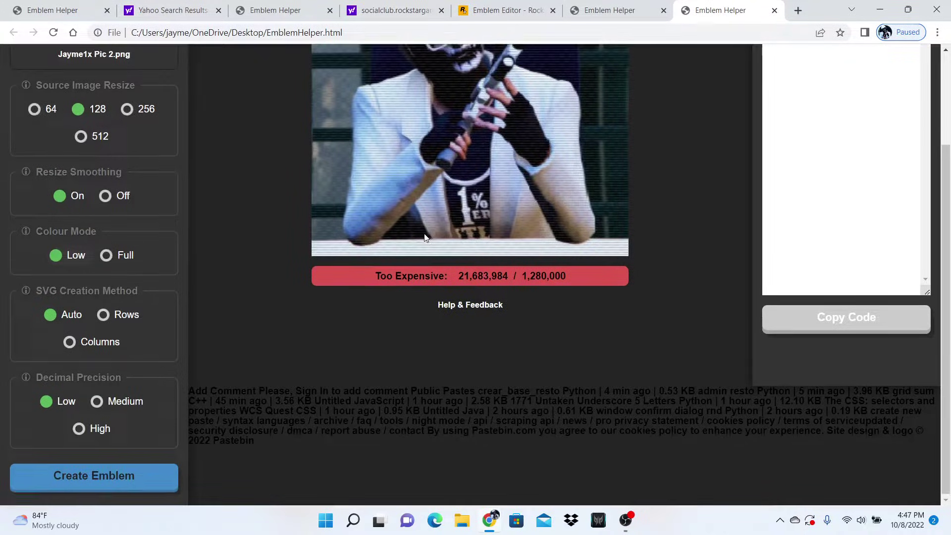
pyautogui.scroll(2, 424, 238)
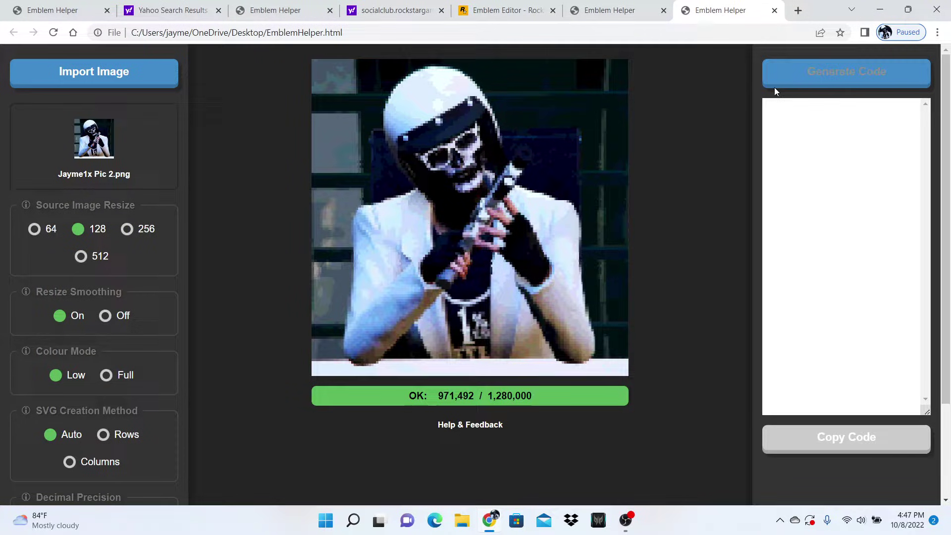
pyautogui.click(830, 72)
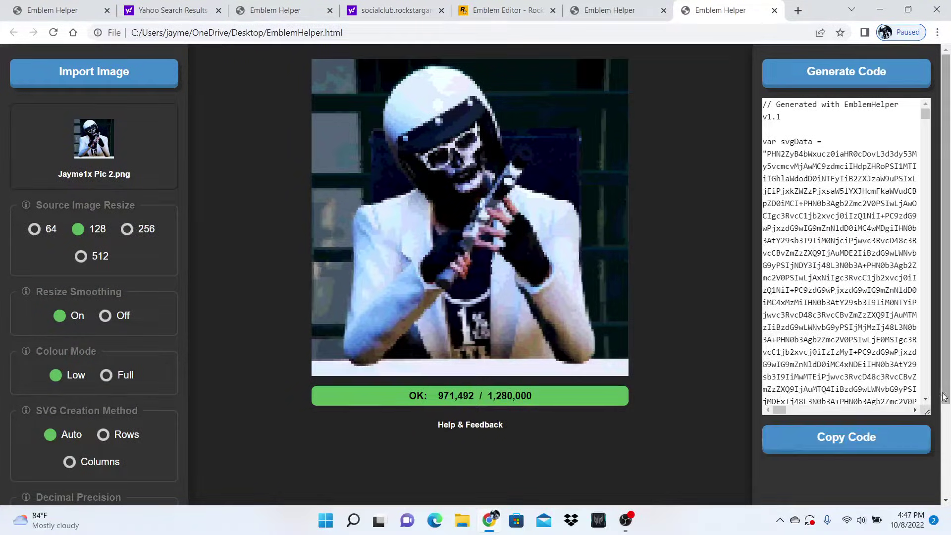
pyautogui.click(860, 439)
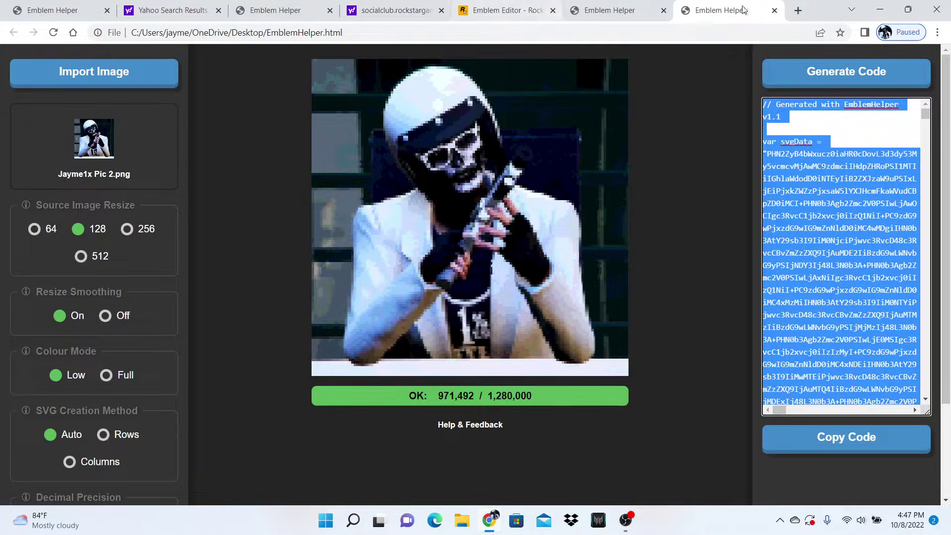
# Open the Social Club site and go to Crews > Emblem Editor
pyautogui.click(432, 7)
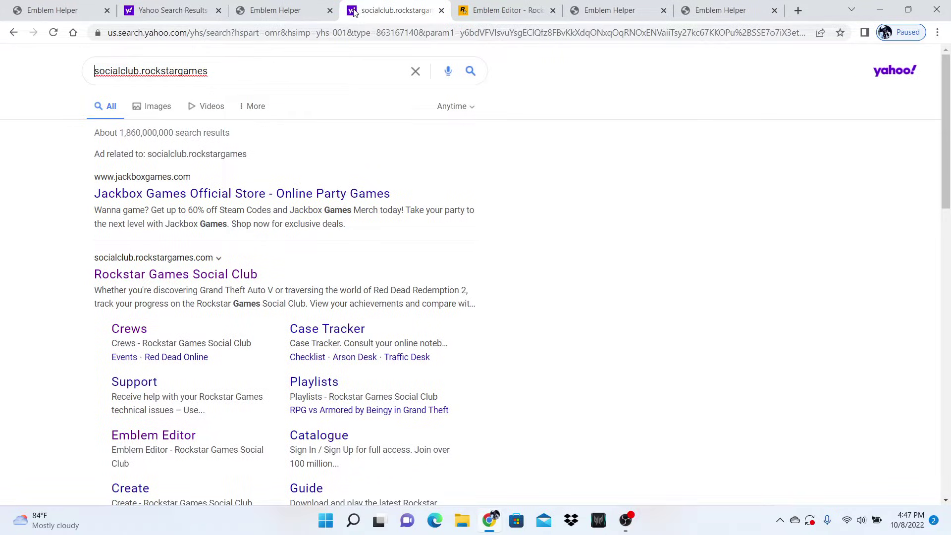
pyautogui.click(162, 333)
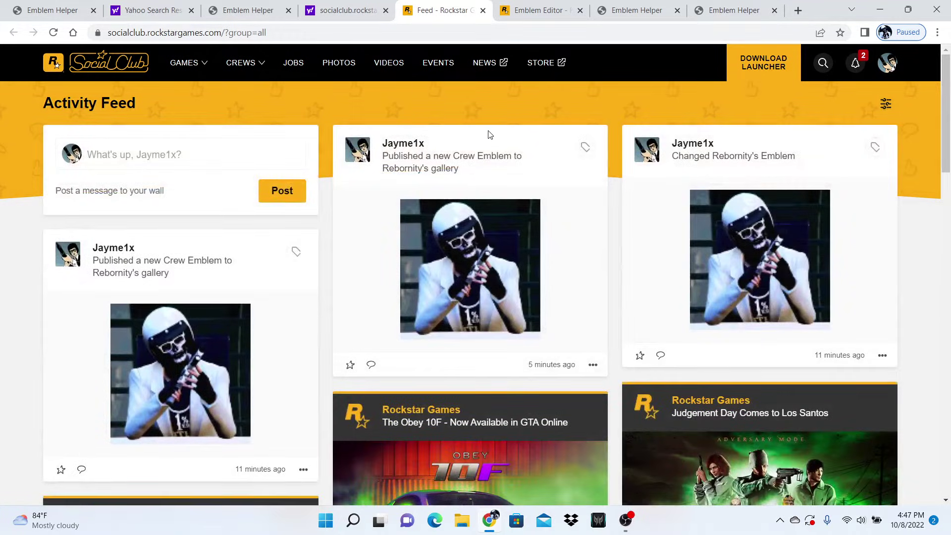
pyautogui.moveTo(248, 63)
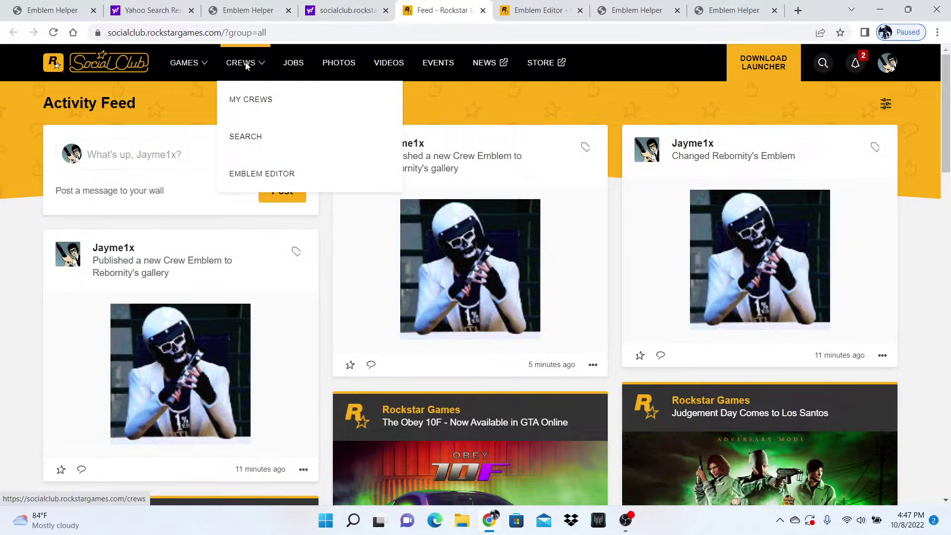
pyautogui.click(275, 172)
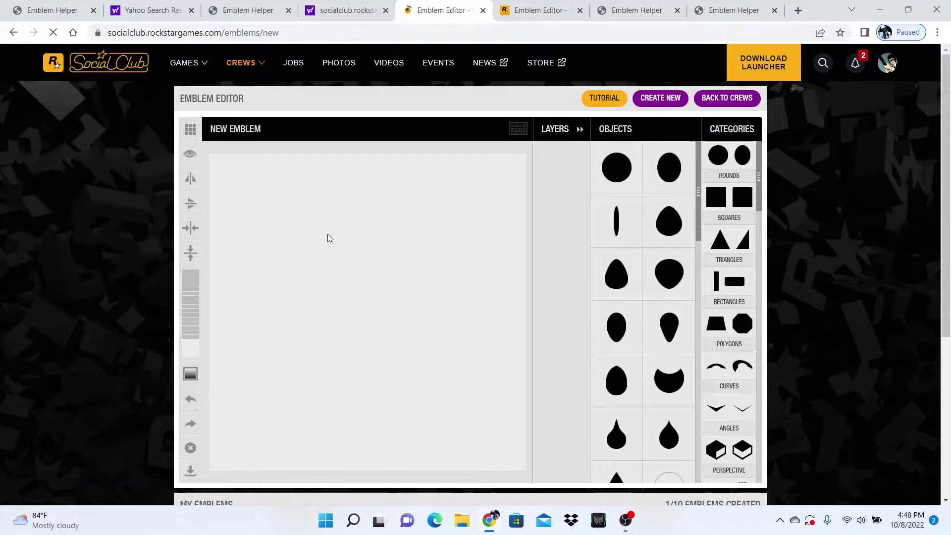
# Delete the previously saved emblem, leaving My Emblems at 0/10
pyautogui.scroll(-5, 303, 238)
pyautogui.moveTo(218, 313)
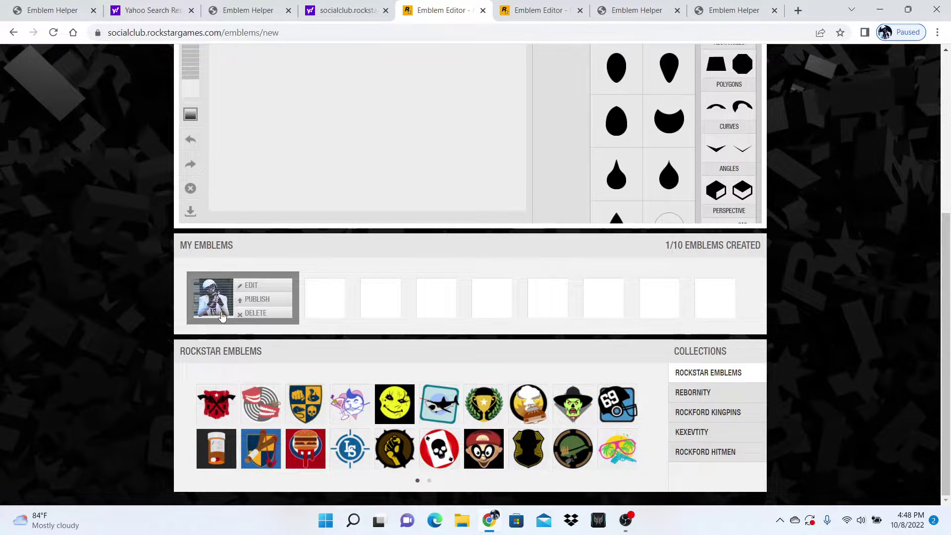
pyautogui.click(254, 314)
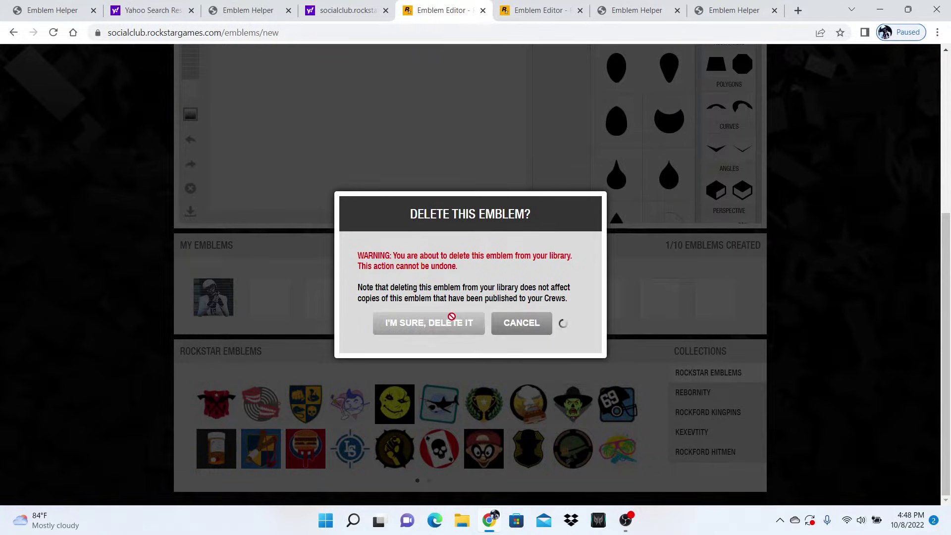
pyautogui.click(436, 323)
pyautogui.click(469, 302)
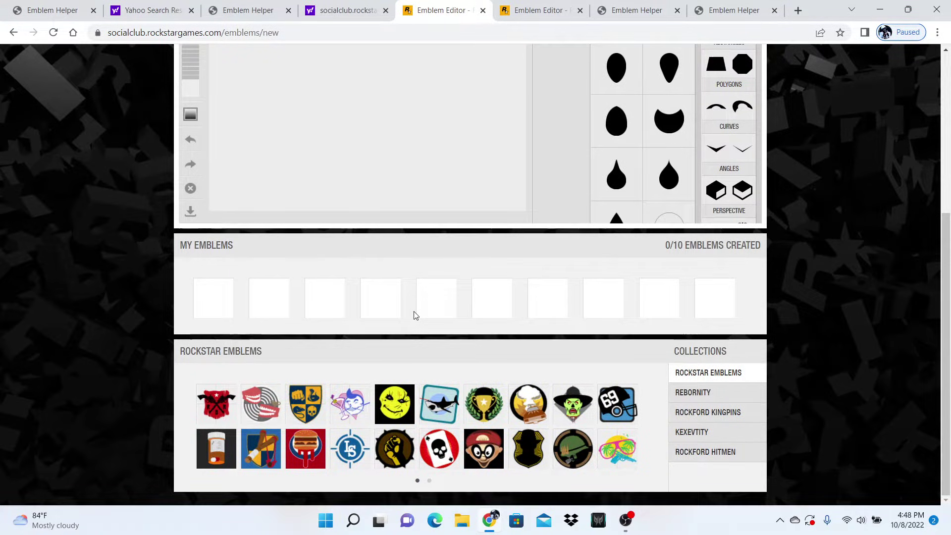
# Inspect the emblem canvas and switch developer tools to the Console
pyautogui.scroll(5, 359, 223)
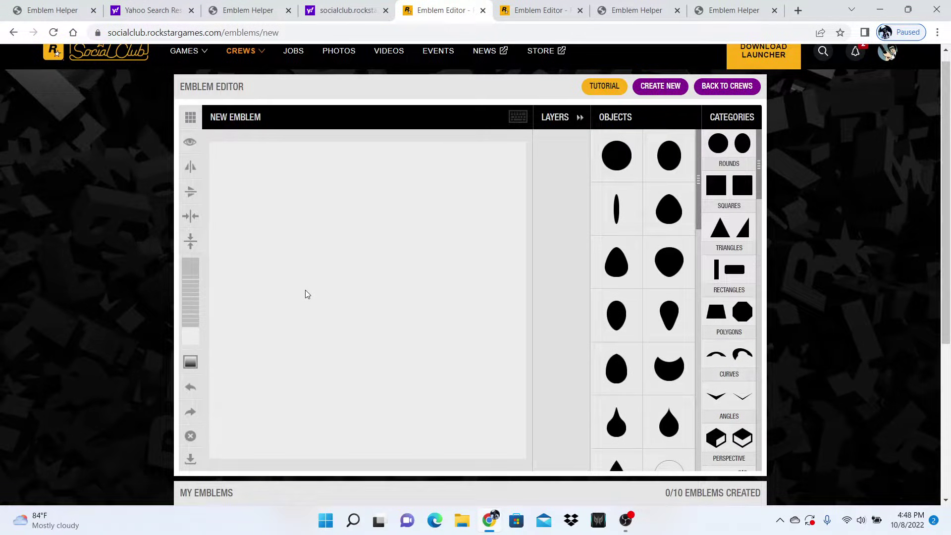
pyautogui.rightClick(267, 471)
pyautogui.click(343, 462)
pyautogui.click(724, 53)
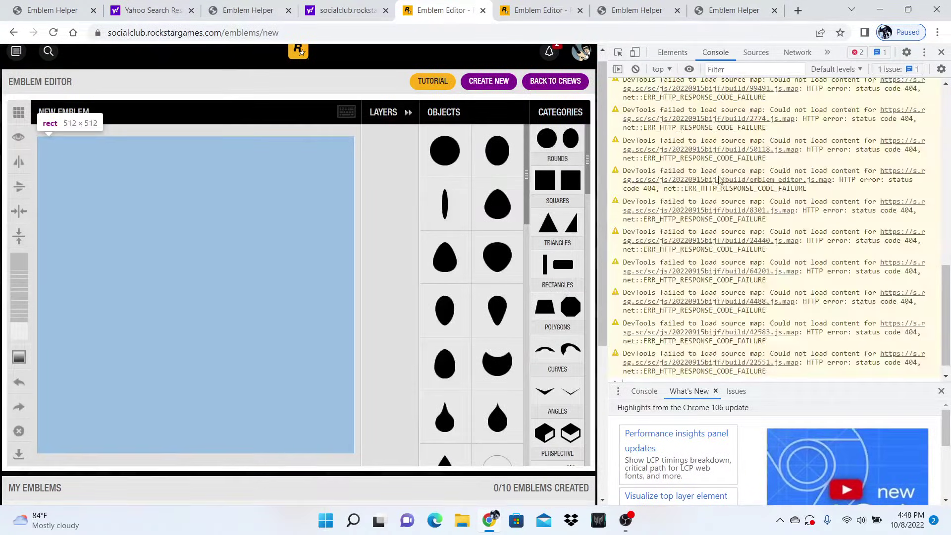
# Paste the copied Emblem Helper code into the console and run it
pyautogui.rightClick(634, 375)
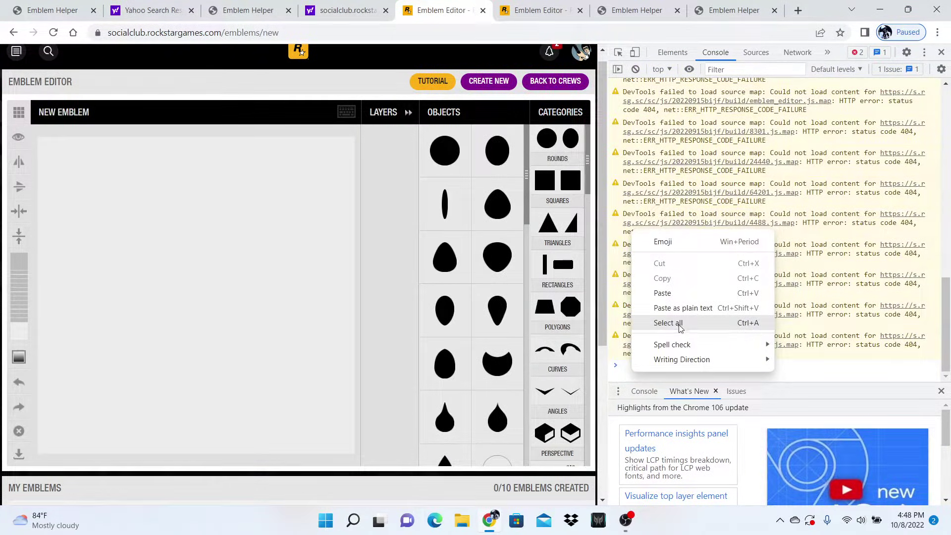
pyautogui.click(668, 322)
pyautogui.rightClick(637, 375)
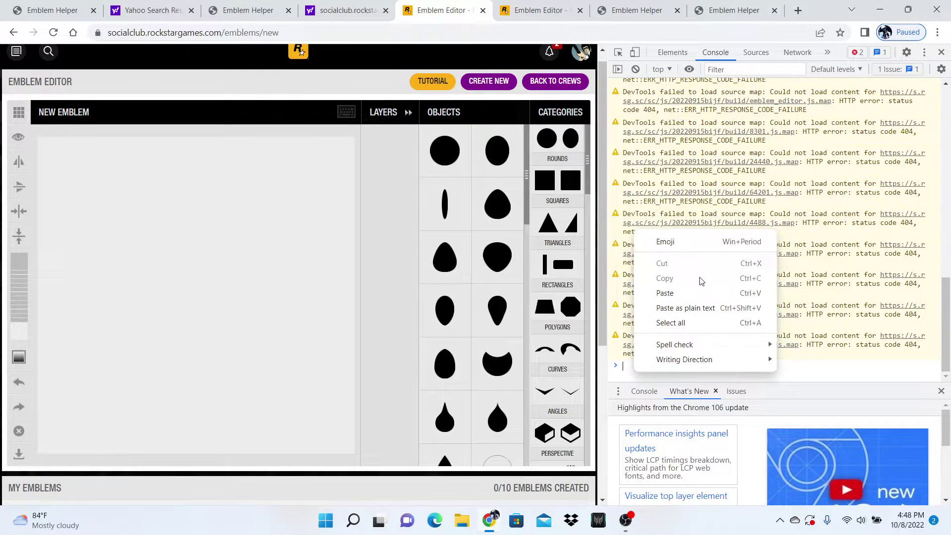
pyautogui.click(665, 293)
pyautogui.scroll(-5, 774, 268)
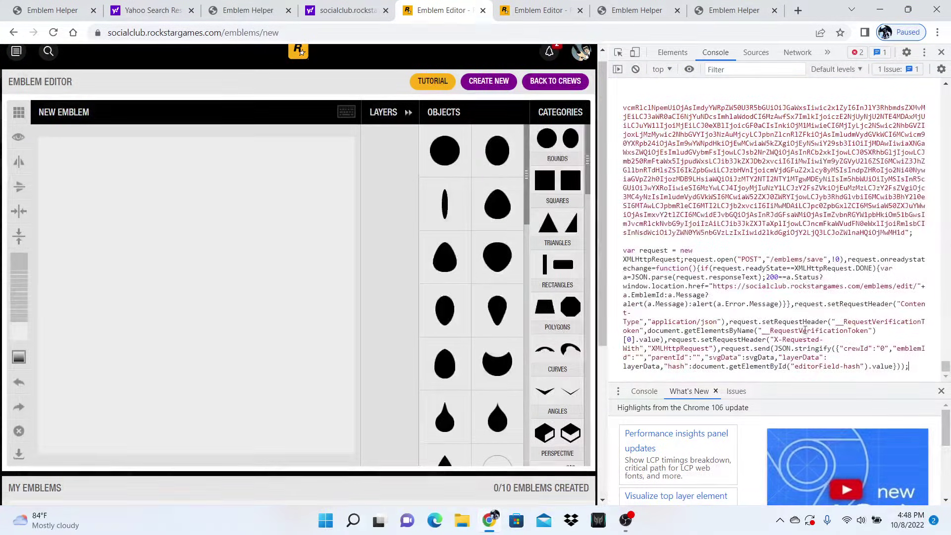
pyautogui.scroll(10, 760, 289)
pyautogui.scroll(-5, 700, 309)
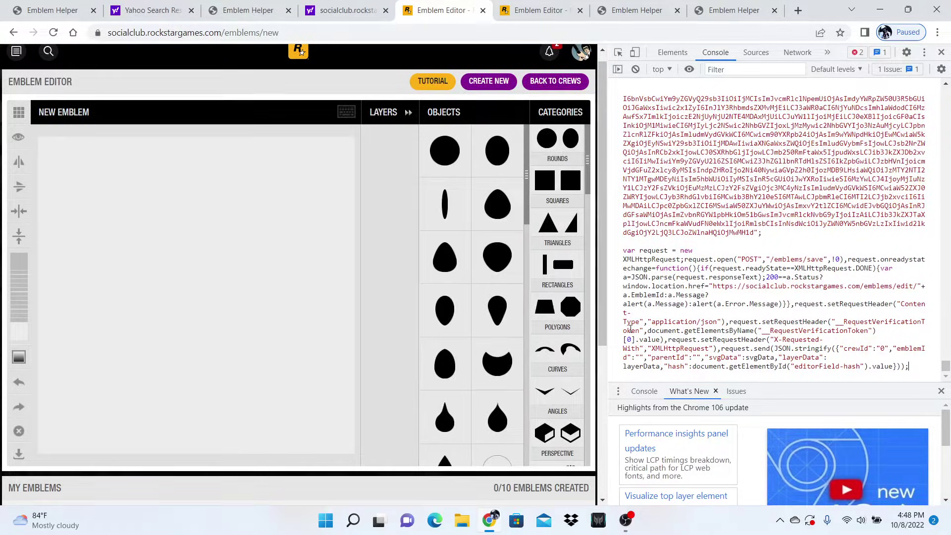
pyautogui.press('Return')
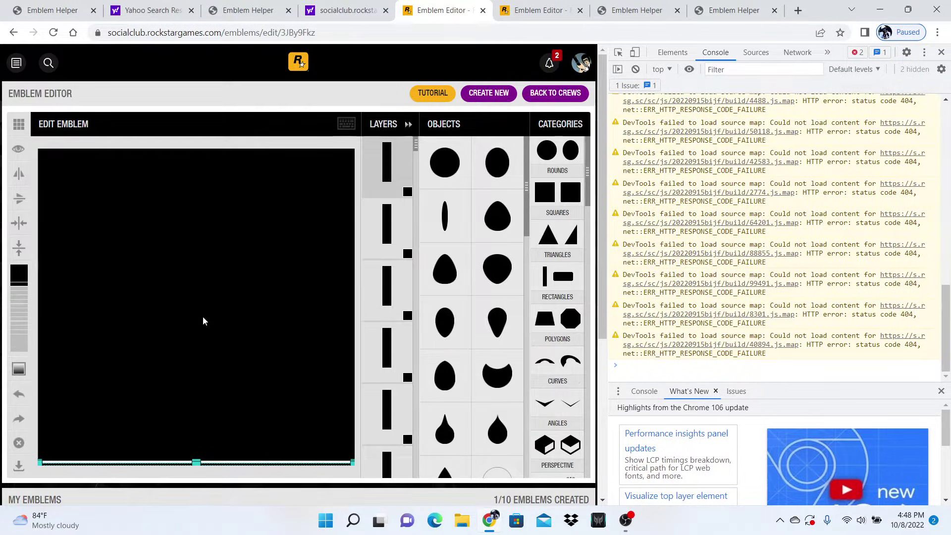
# Publish the new emblem from My Emblems to the Rebornity crew
pyautogui.scroll(-5, 203, 319)
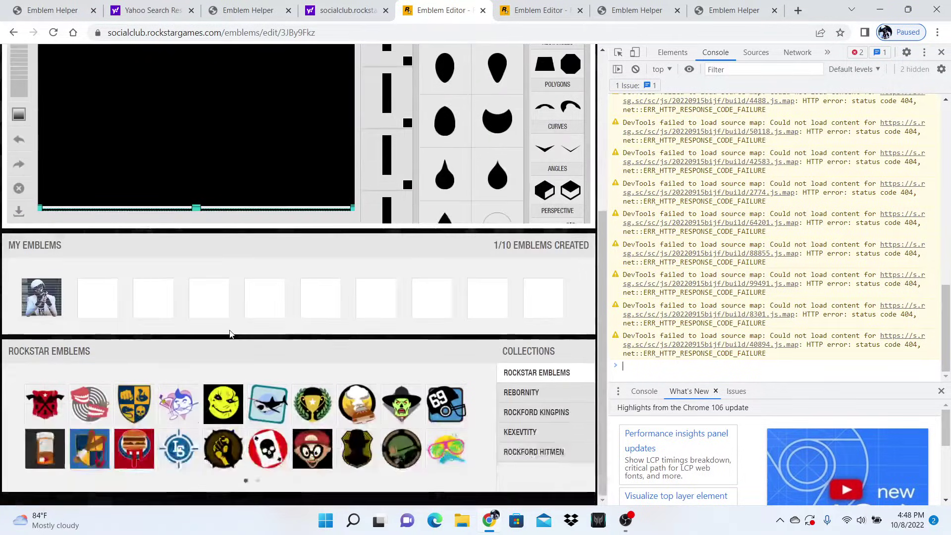
pyautogui.click(86, 301)
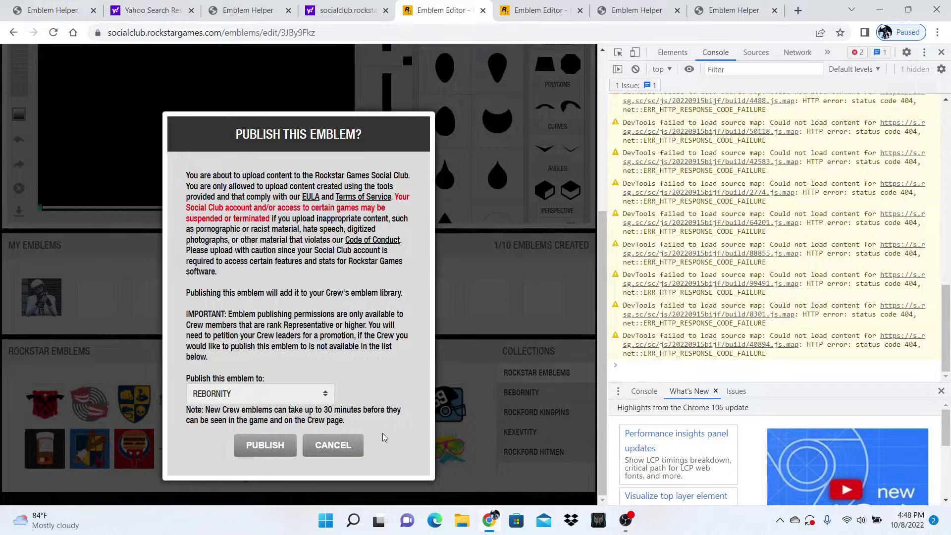
pyautogui.click(250, 445)
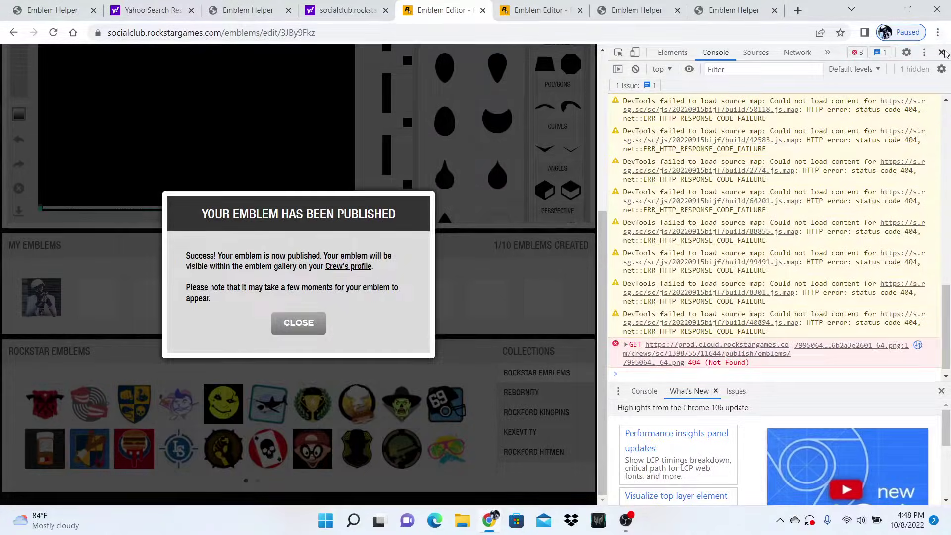
pyautogui.click(942, 52)
pyautogui.click(477, 324)
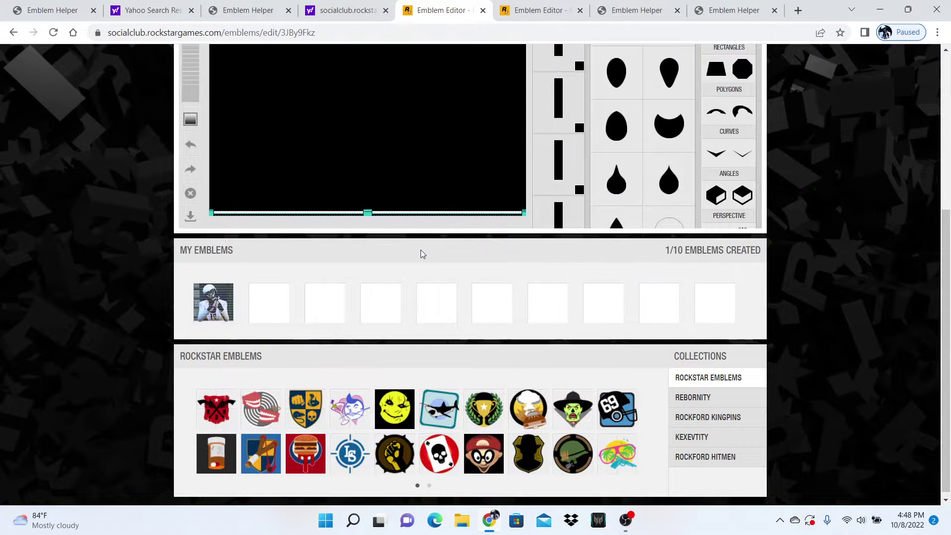
# Open the Edit Crew page for Rebornity via Crews > My Crews
pyautogui.scroll(5, 421, 250)
pyautogui.moveTo(241, 63)
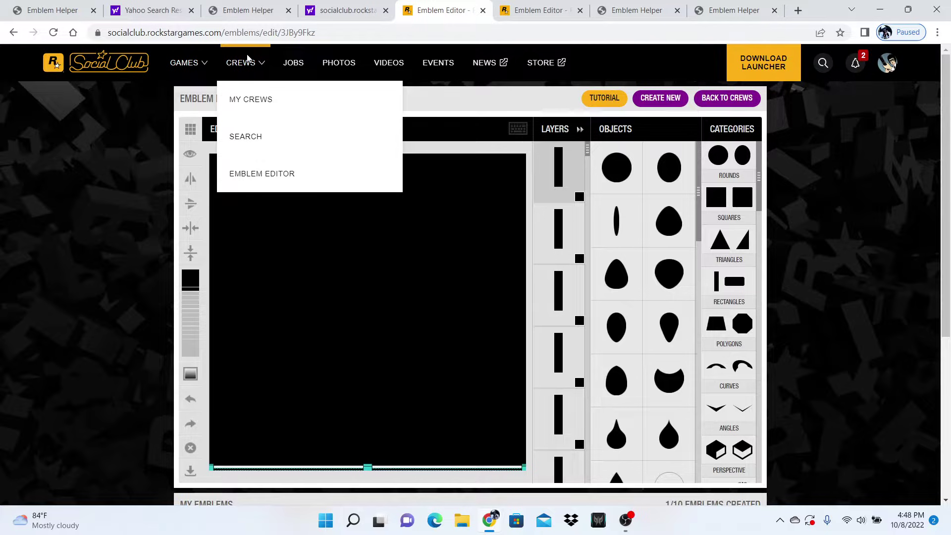
pyautogui.click(251, 98)
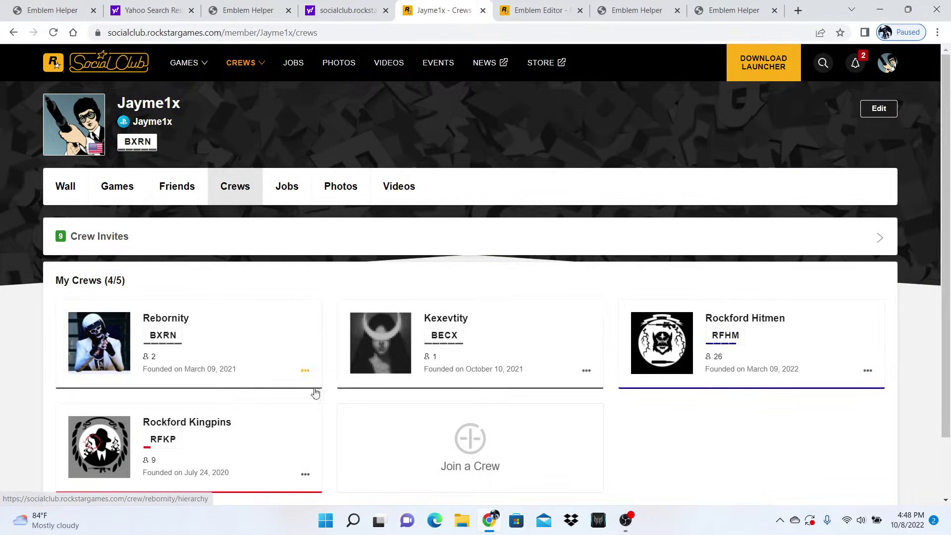
pyautogui.click(311, 378)
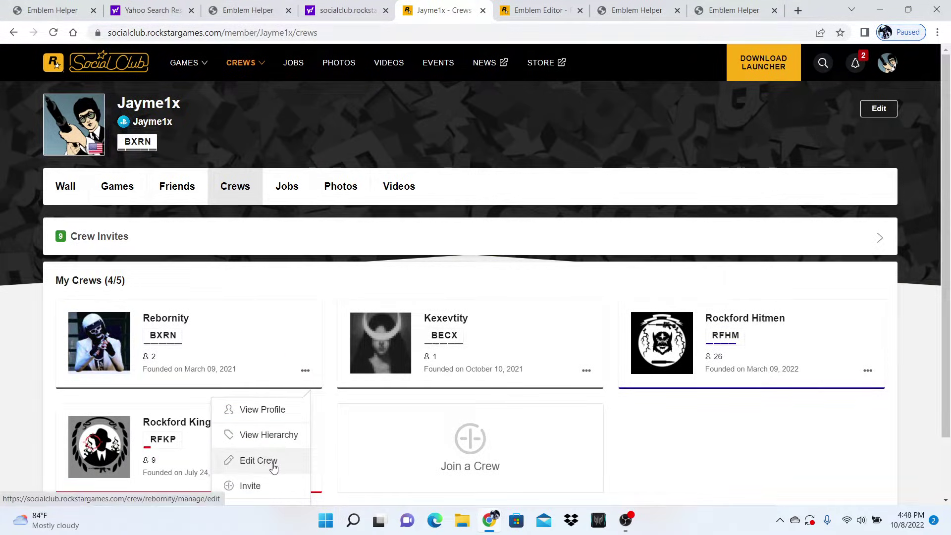
pyautogui.click(272, 461)
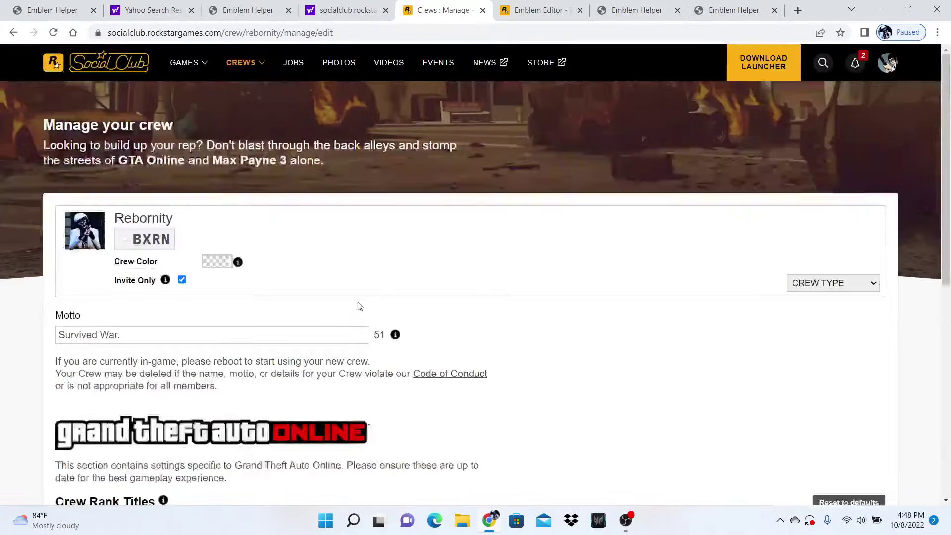
# Select the new photo emblem as Rebornity's crew emblem and save the crew
pyautogui.click(85, 238)
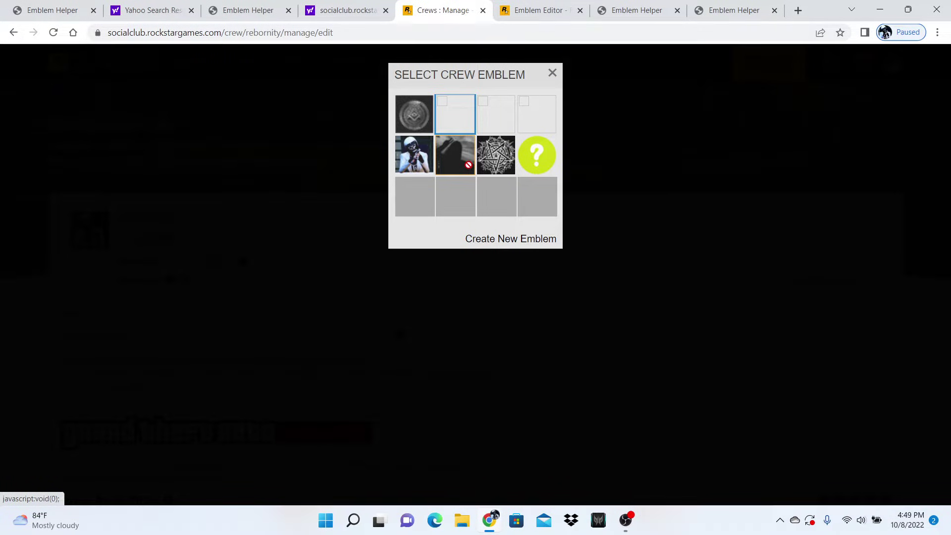
pyautogui.click(458, 163)
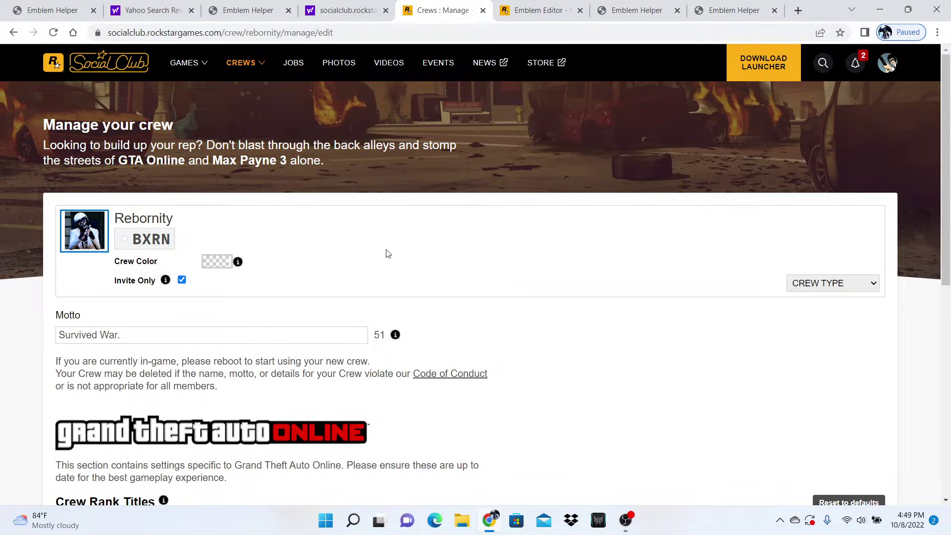
pyautogui.scroll(-8, 376, 248)
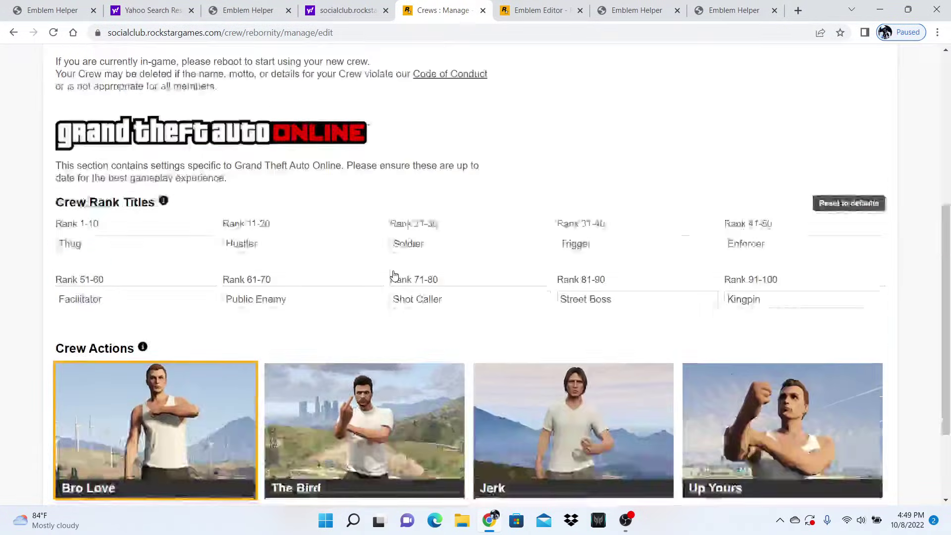
pyautogui.click(471, 451)
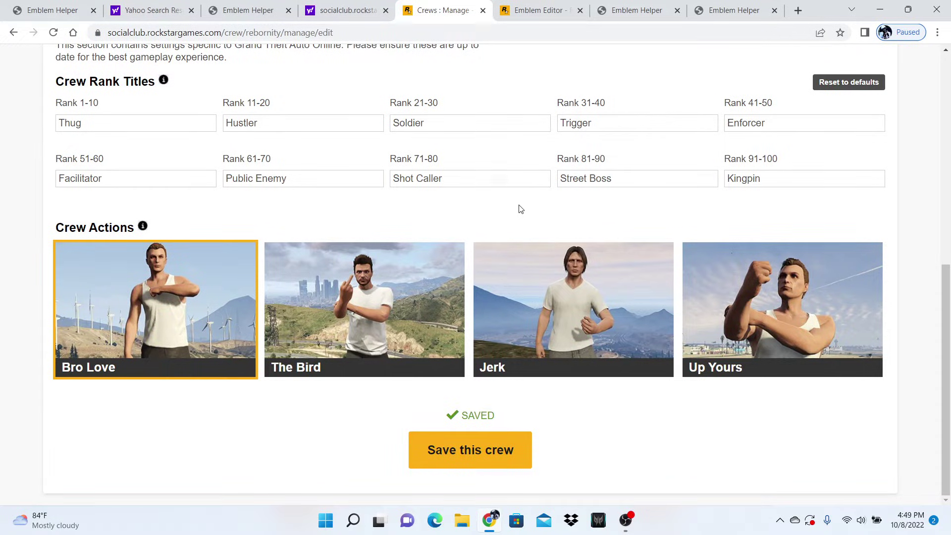
pyautogui.scroll(8, 520, 206)
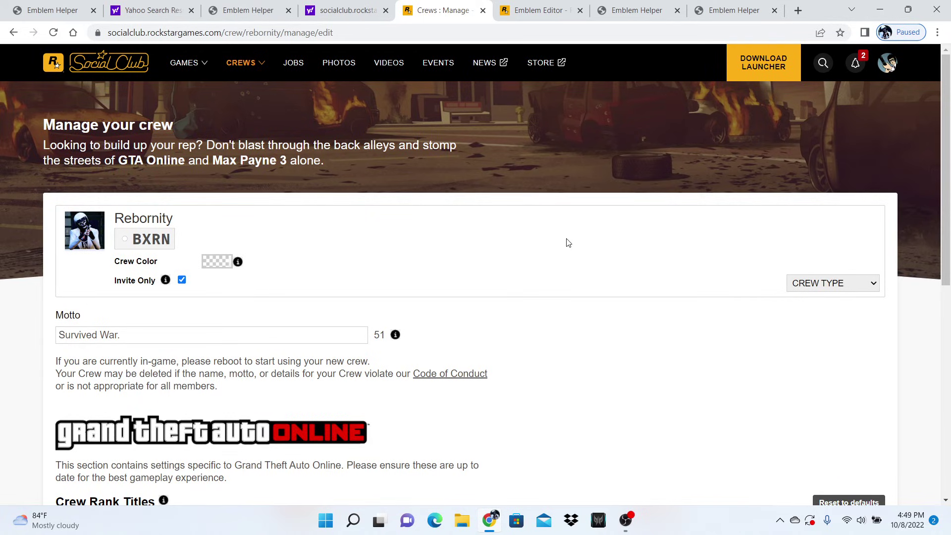
# Close the Chrome browser window
pyautogui.click(938, 11)
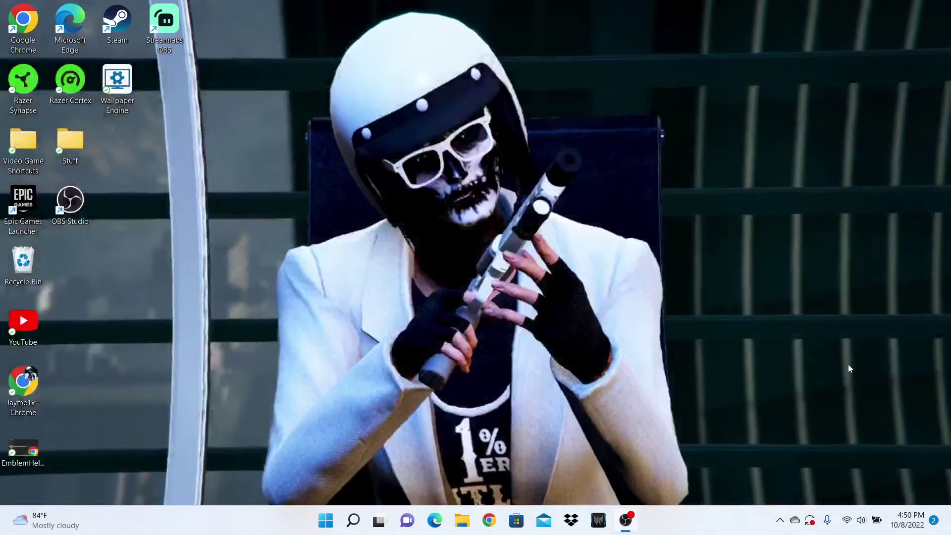